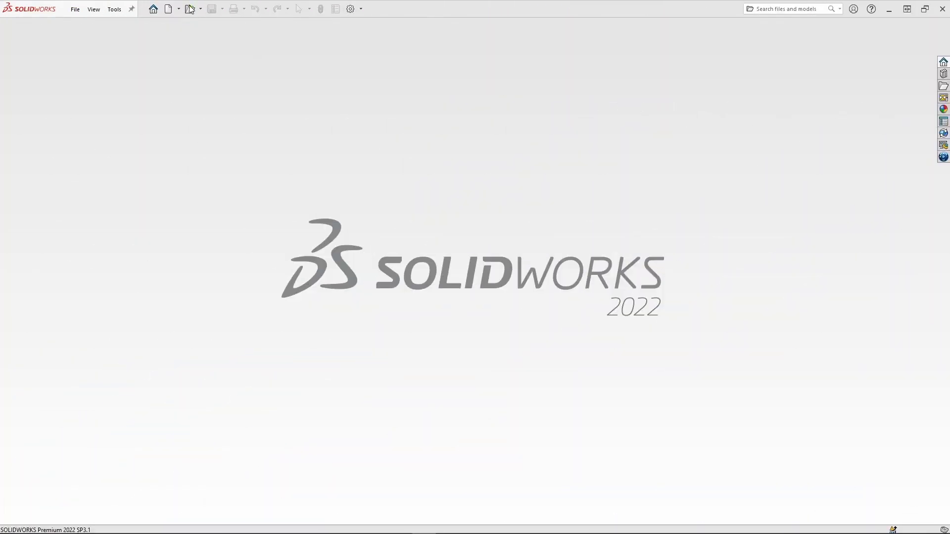
# Open Part1 from the Desktop and select Sketch2 in the FeatureManager tree
pyautogui.click(190, 9)
pyautogui.click(173, 134)
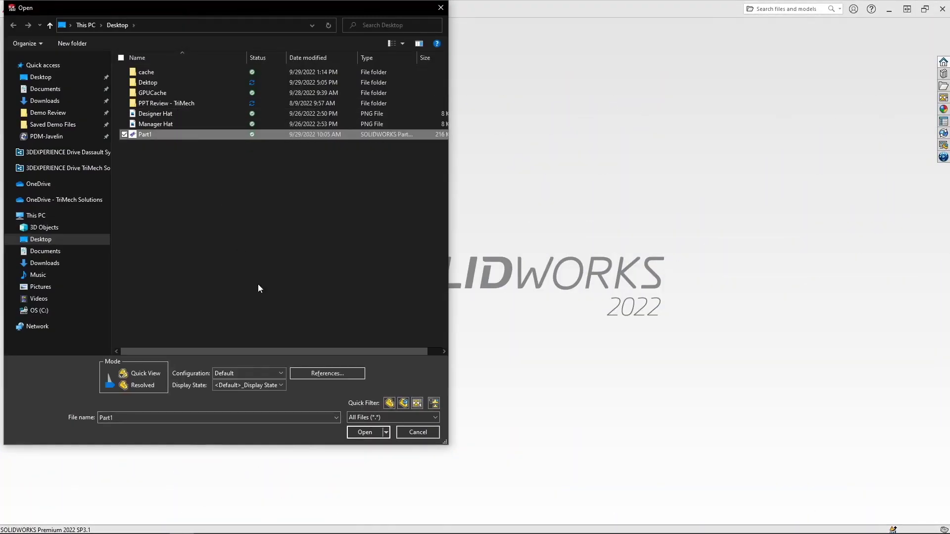
pyautogui.click(365, 430)
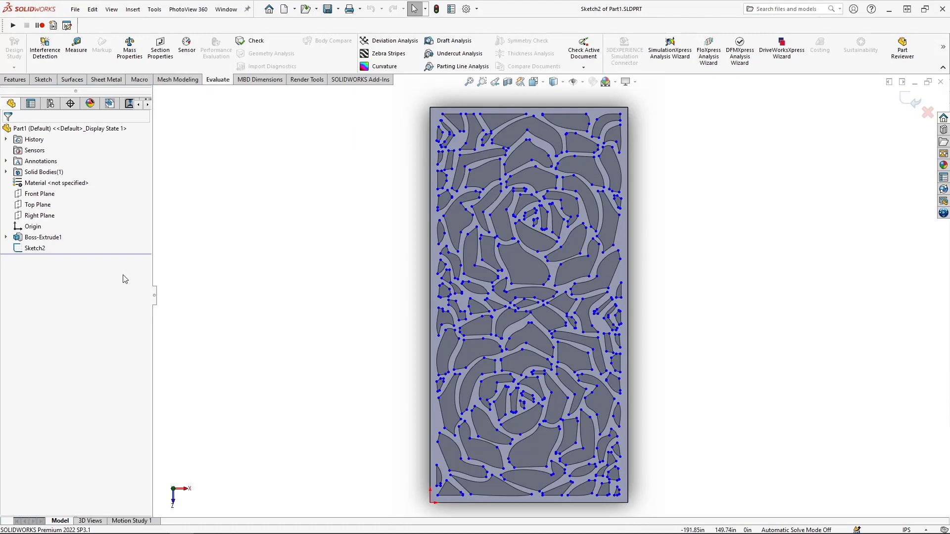
pyautogui.click(37, 249)
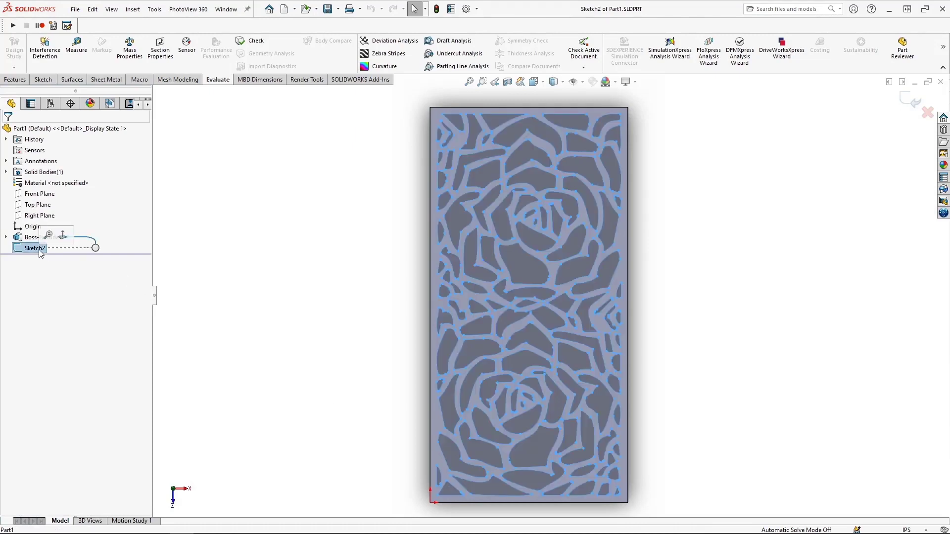
# Apply a Through All extruded cut to Sketch2, triggering the more-than-one-open-contour rebuild error
pyautogui.click(18, 82)
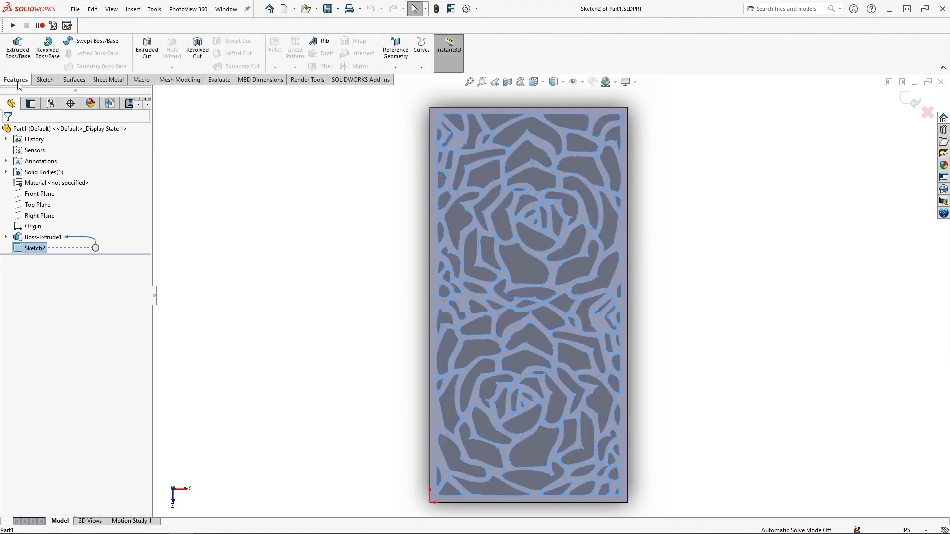
pyautogui.click(146, 50)
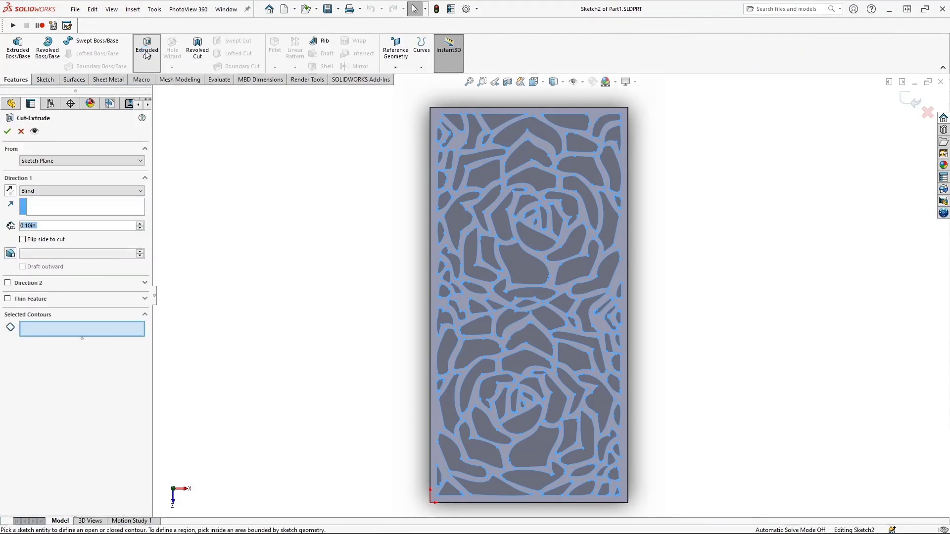
pyautogui.click(82, 191)
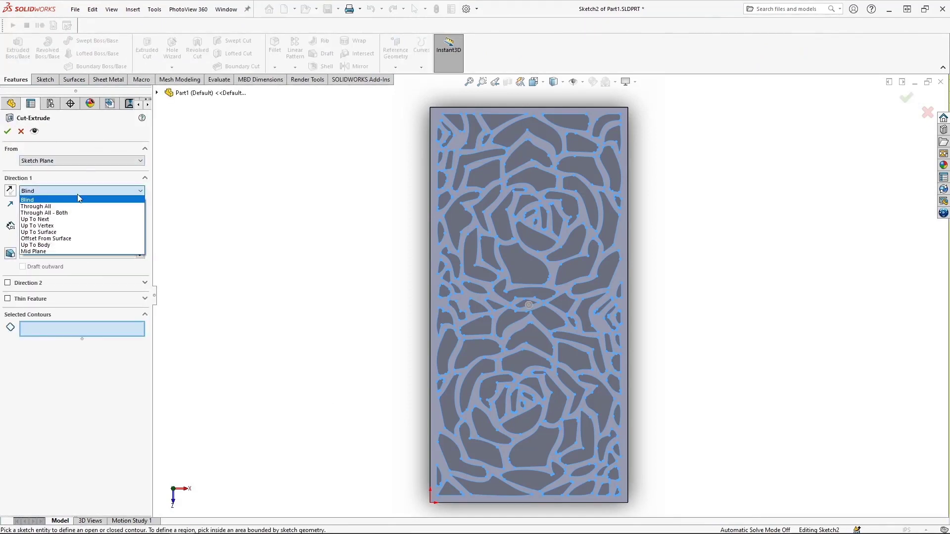
pyautogui.click(77, 206)
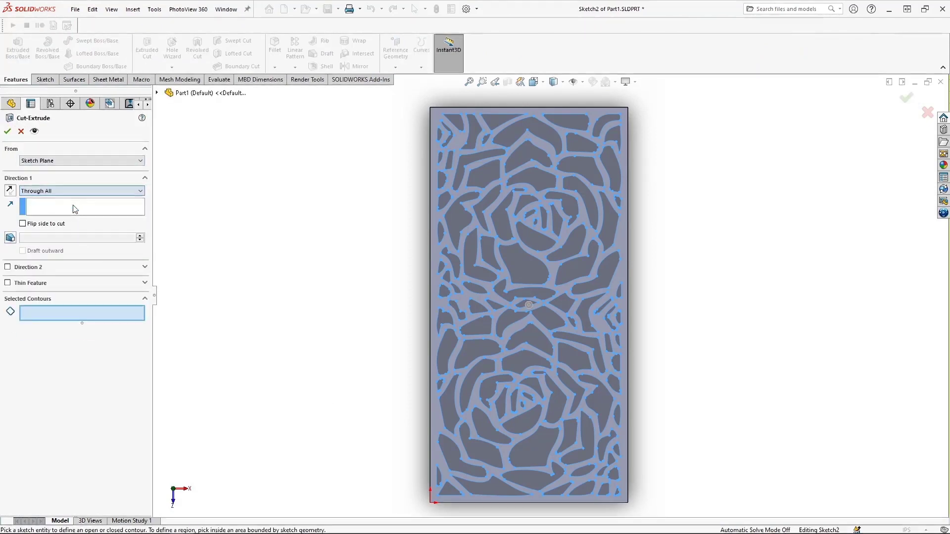
pyautogui.click(7, 132)
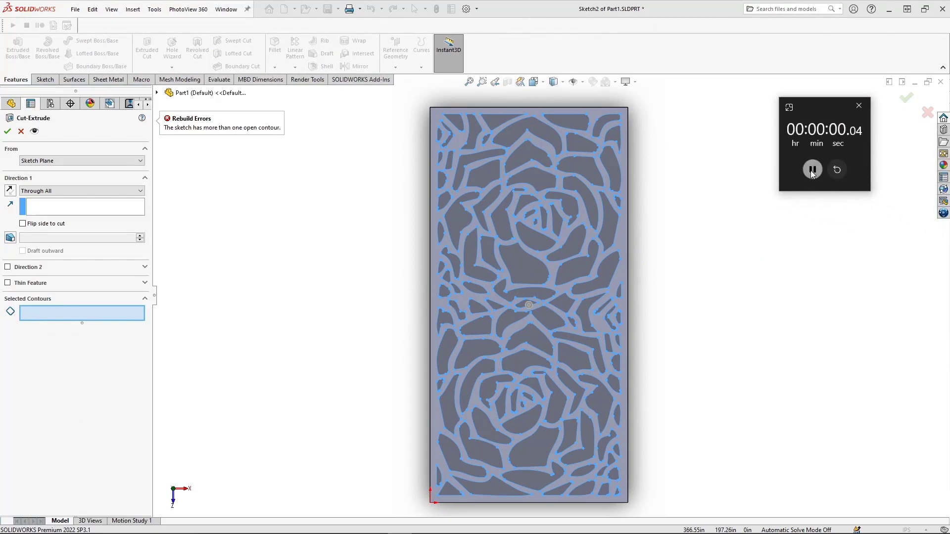
# Pick three small regions of the rose sketch as selected contours for the cut
pyautogui.scroll(-5, 557, 153)
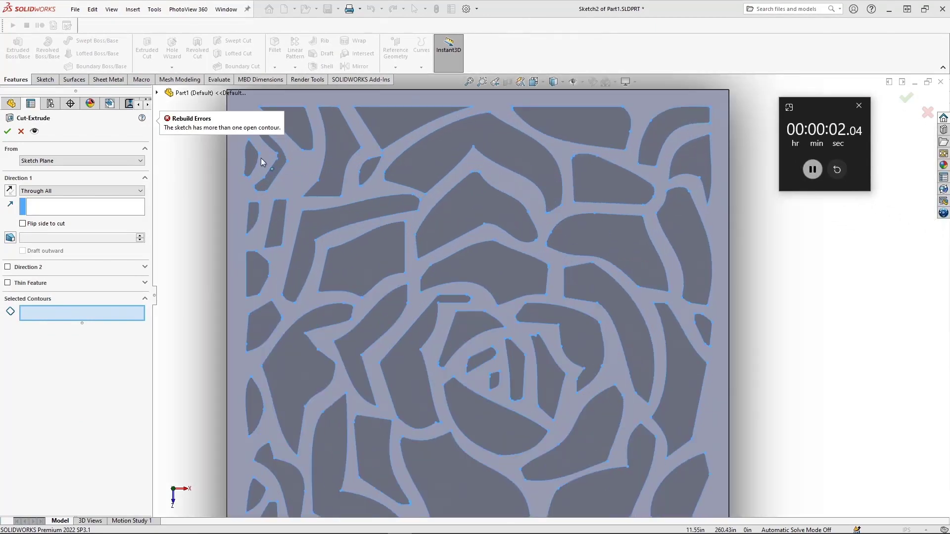
pyautogui.click(250, 157)
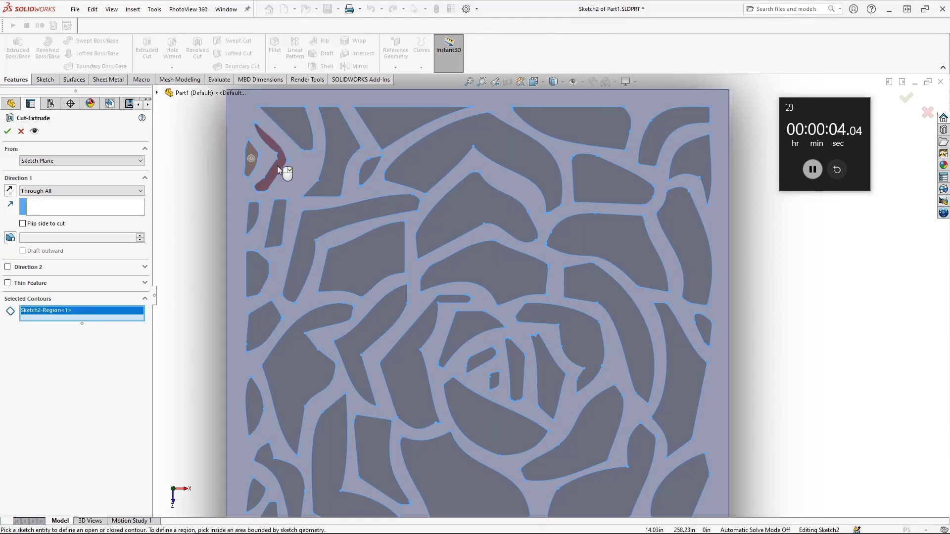
pyautogui.click(303, 127)
pyautogui.click(334, 138)
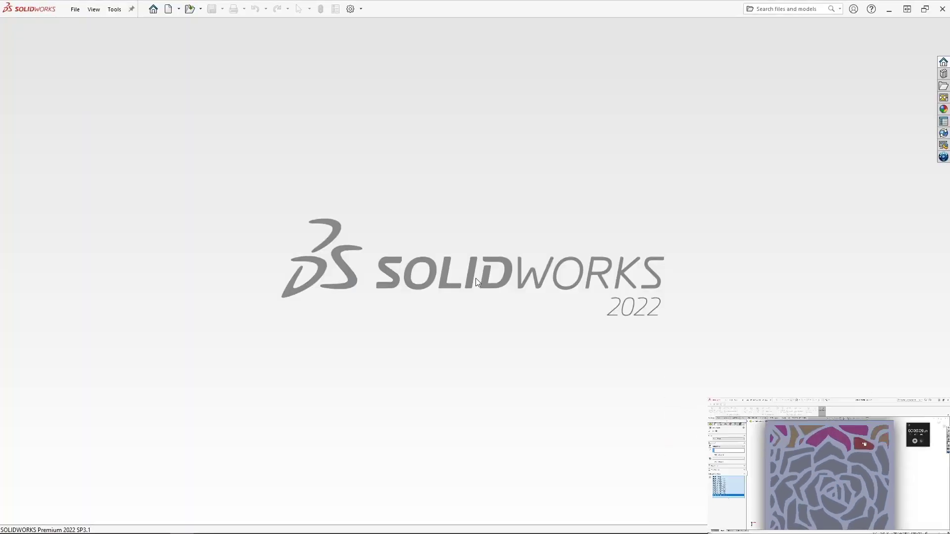
# Reopen Part1 from the Desktop
pyautogui.click(190, 9)
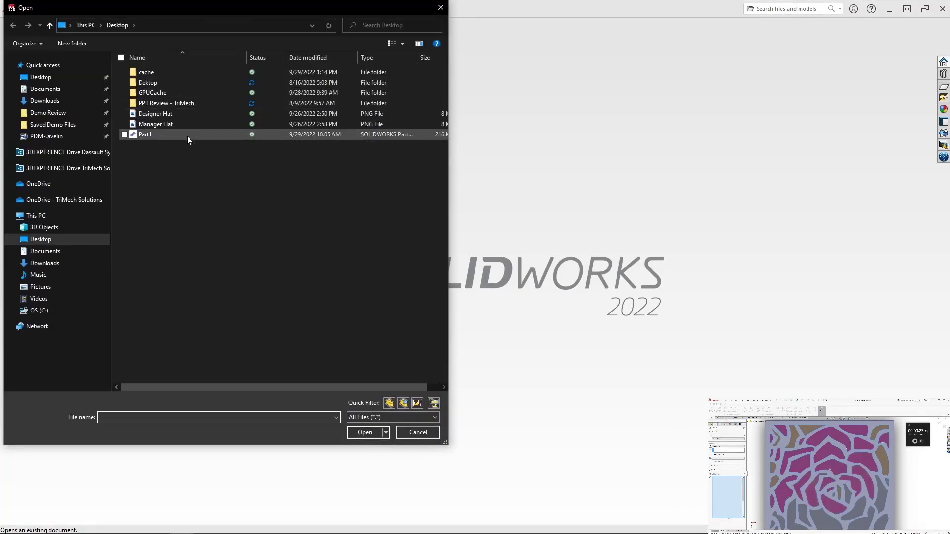
pyautogui.click(187, 135)
pyautogui.click(368, 432)
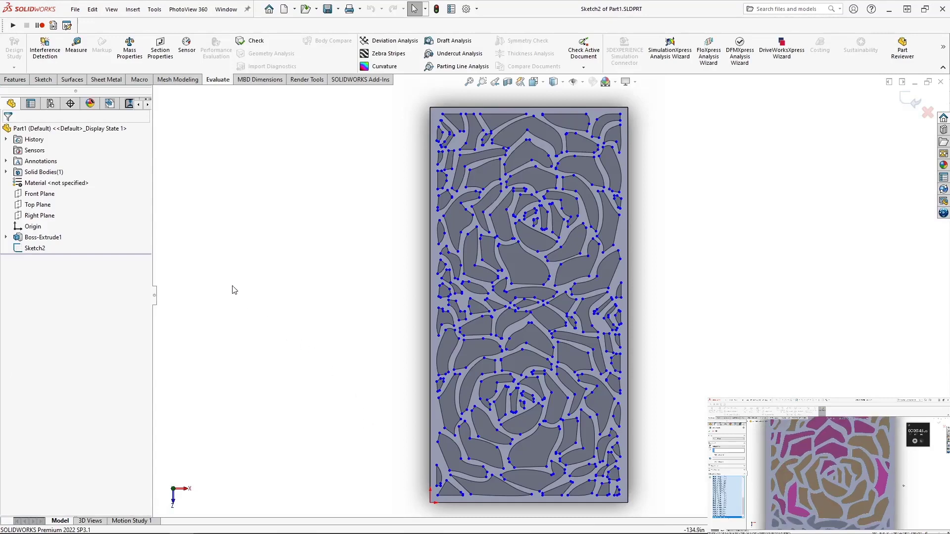
pyautogui.click(34, 249)
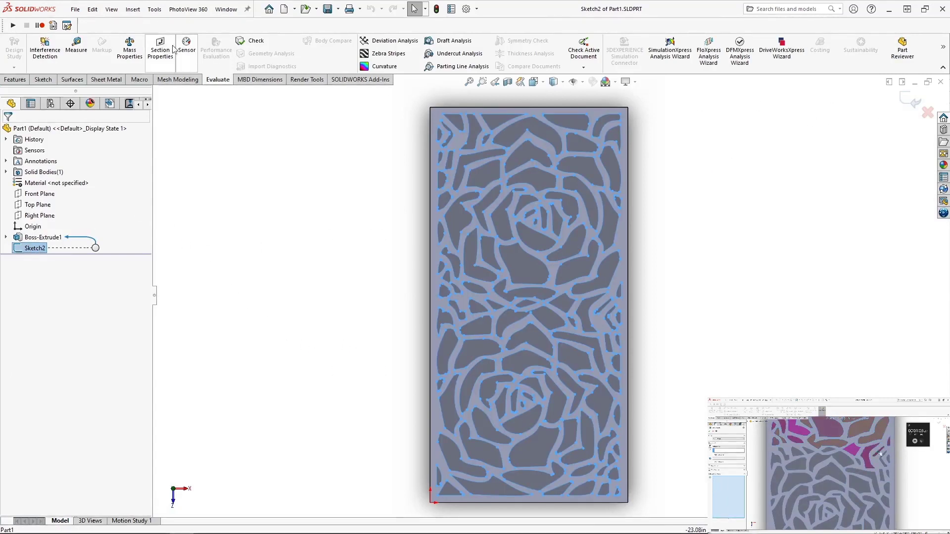
pyautogui.click(24, 80)
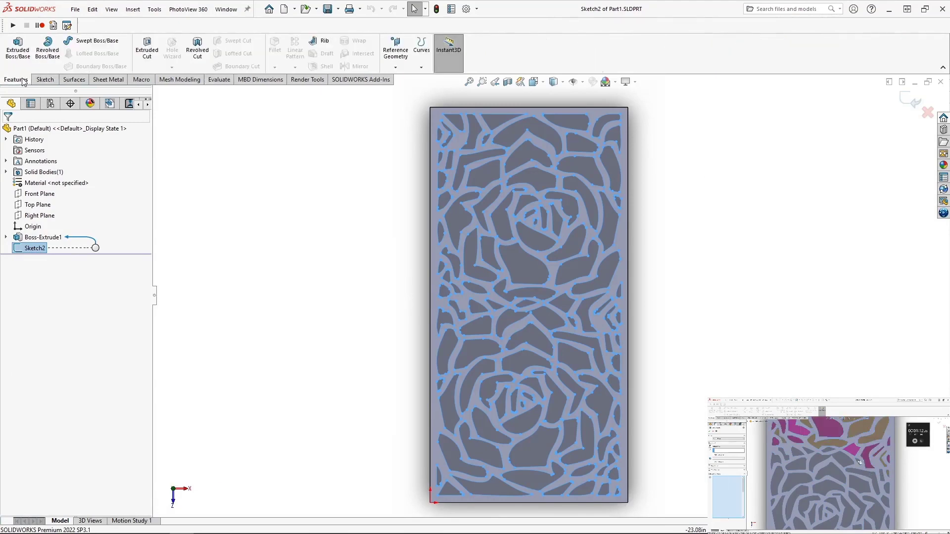
pyautogui.click(148, 49)
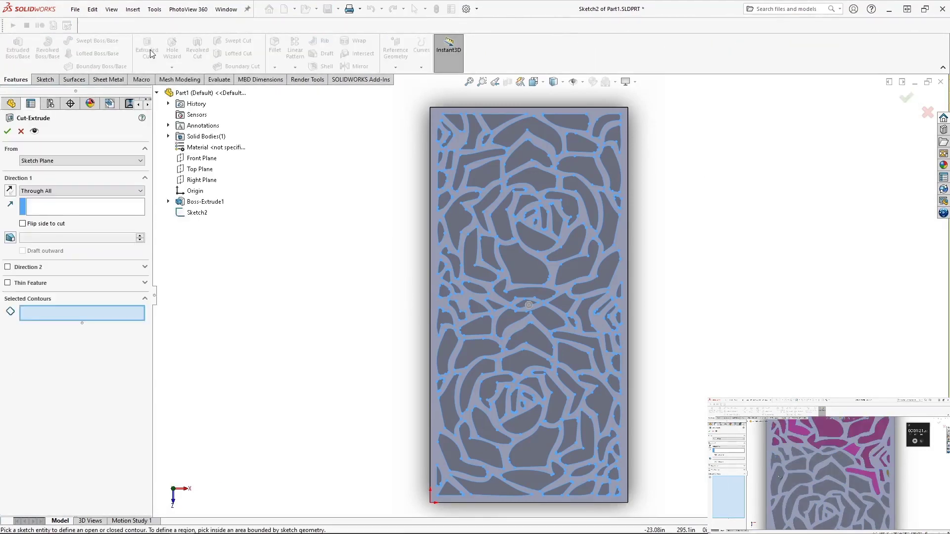
pyautogui.click(9, 132)
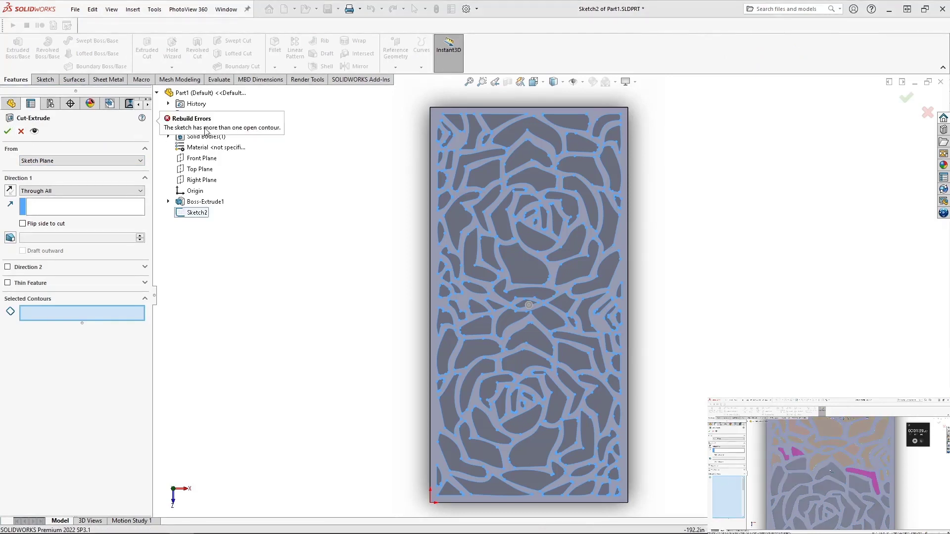
pyautogui.click(21, 131)
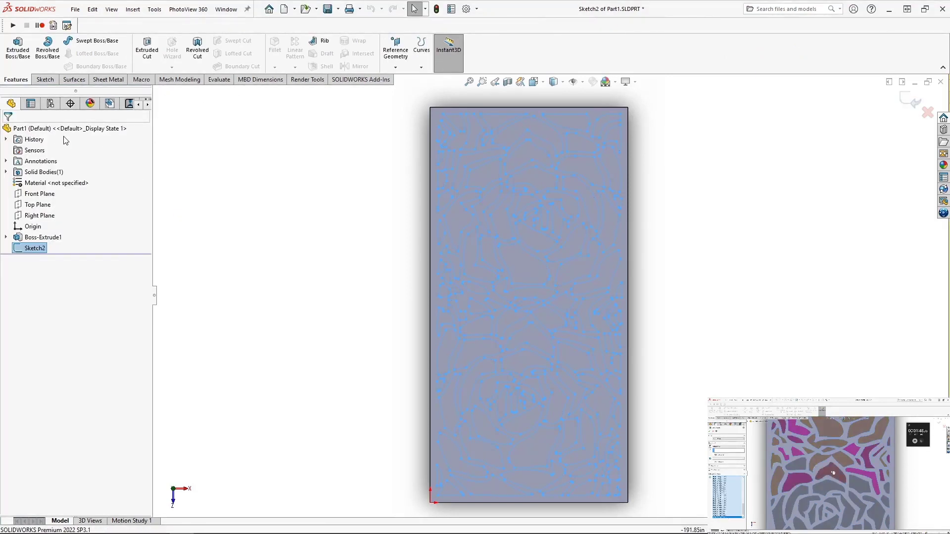
# Run Check Sketch for Feature on Sketch2 with Cut Extrude as the feature usage
pyautogui.click(154, 9)
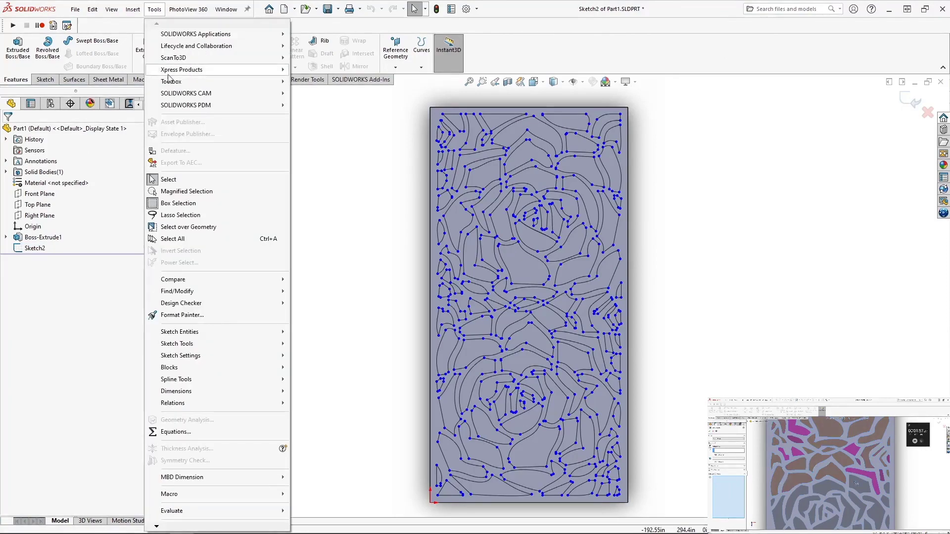
pyautogui.moveTo(210, 344)
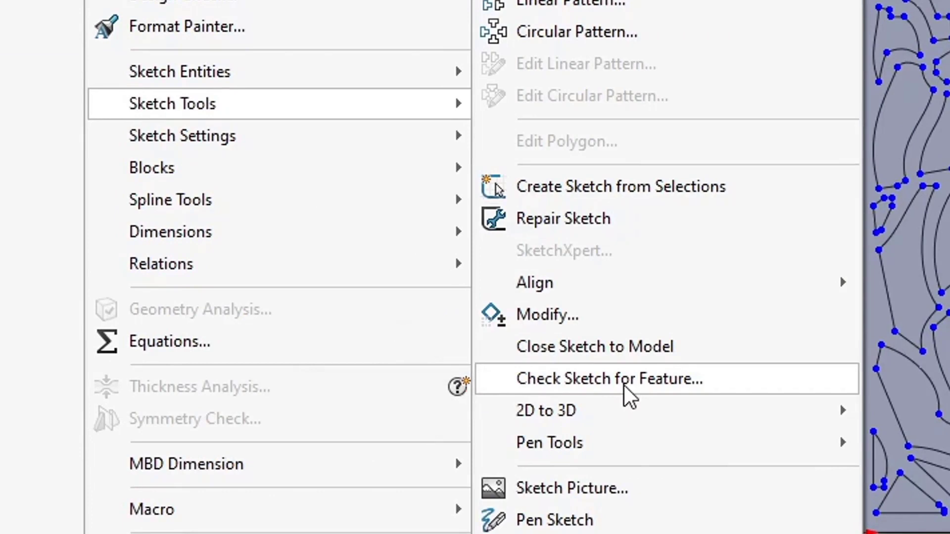
pyautogui.click(624, 386)
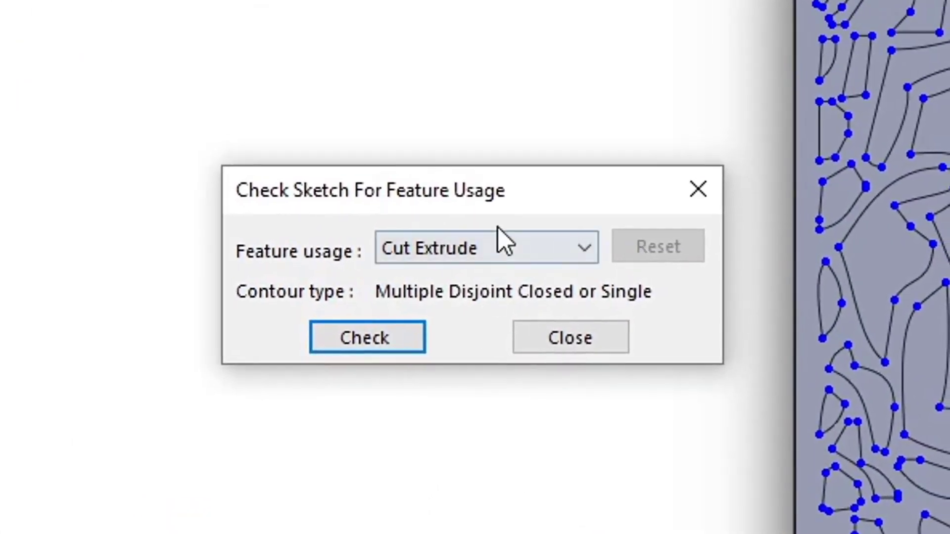
pyautogui.click(505, 223)
pyautogui.click(489, 508)
pyautogui.click(362, 339)
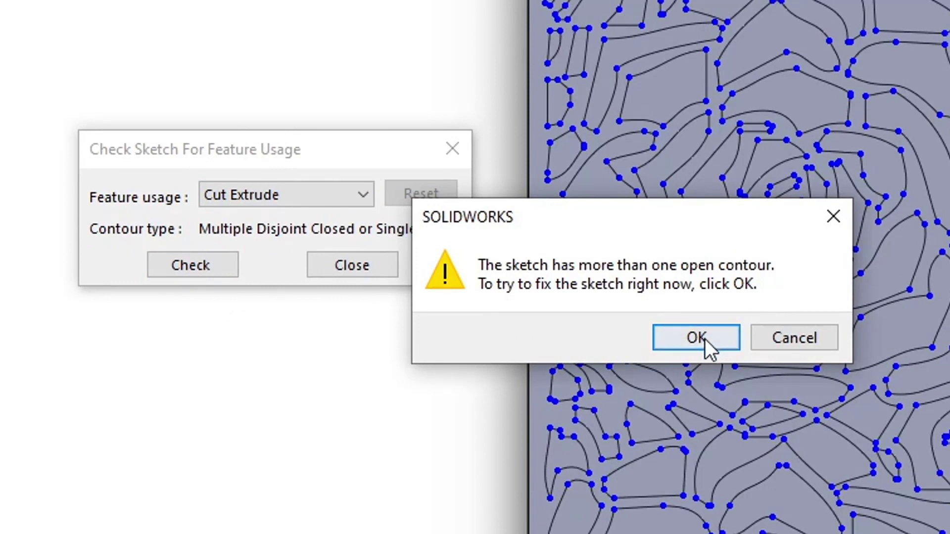
# Accept the fix, review all five Repair Sketch gaps without magnification, then close Repair Sketch
pyautogui.click(697, 344)
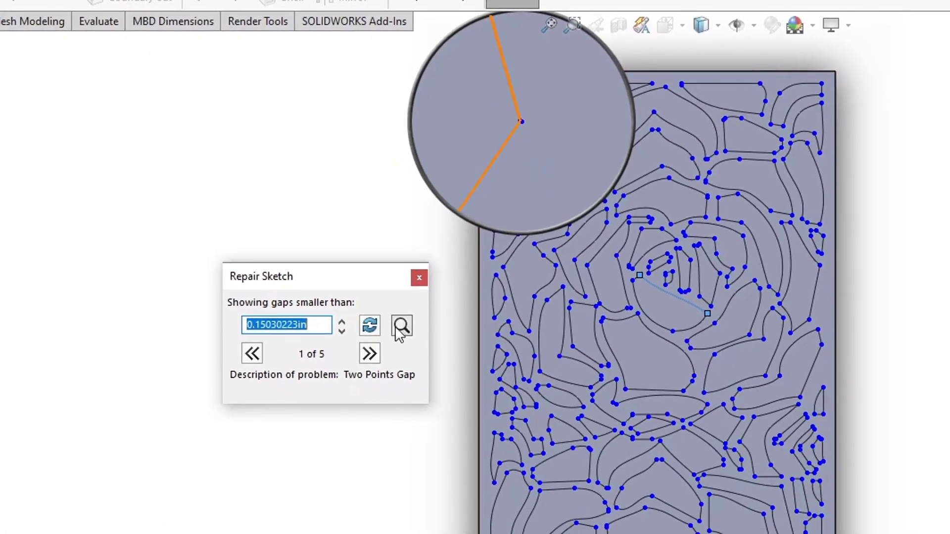
pyautogui.click(382, 416)
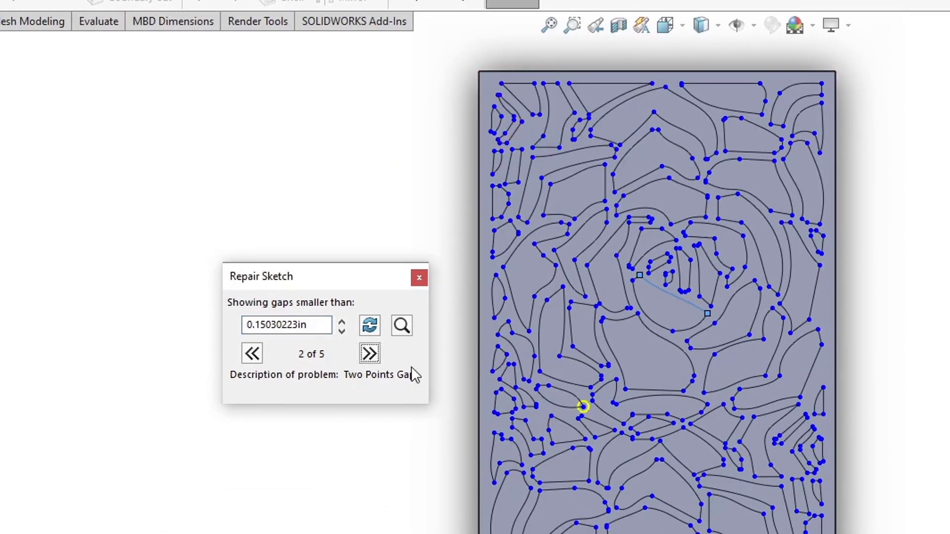
pyautogui.click(370, 356)
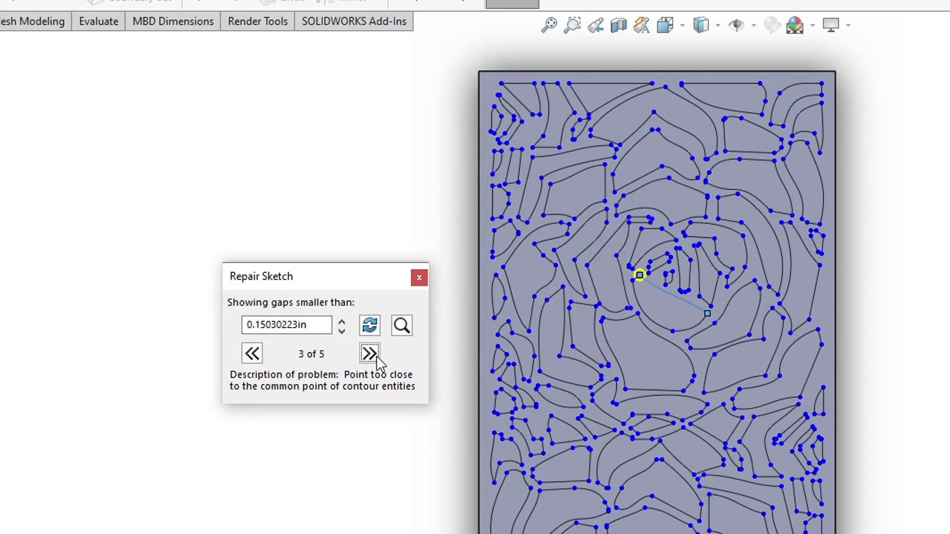
pyautogui.click(370, 354)
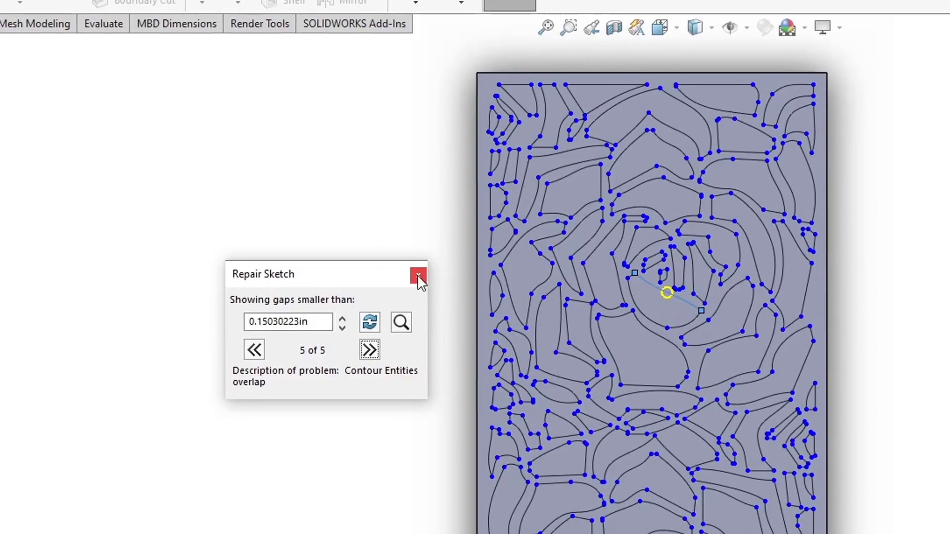
pyautogui.click(419, 277)
pyautogui.click(150, 10)
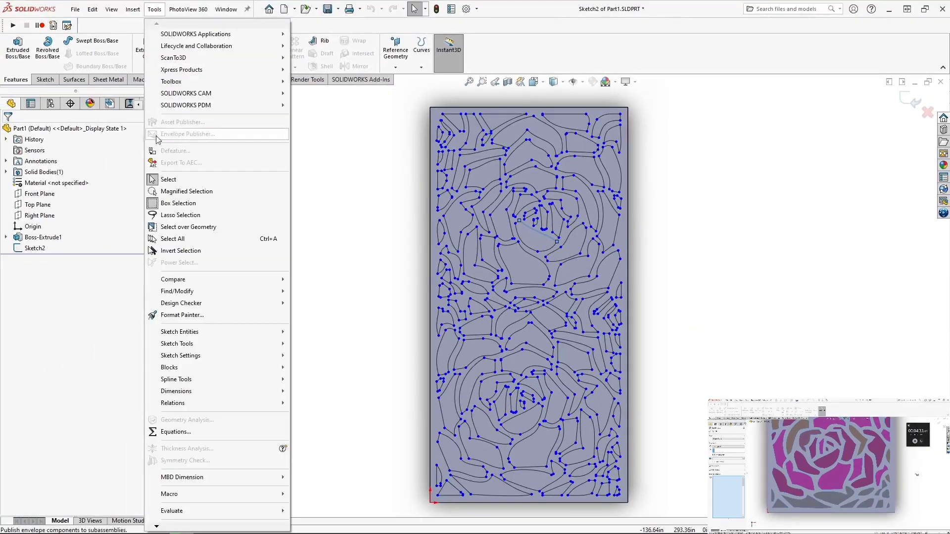
# Check Sketch2 for Cut Extrude, decline auto-fixing, and delete the stray line at the rose centre
pyautogui.moveTo(198, 345)
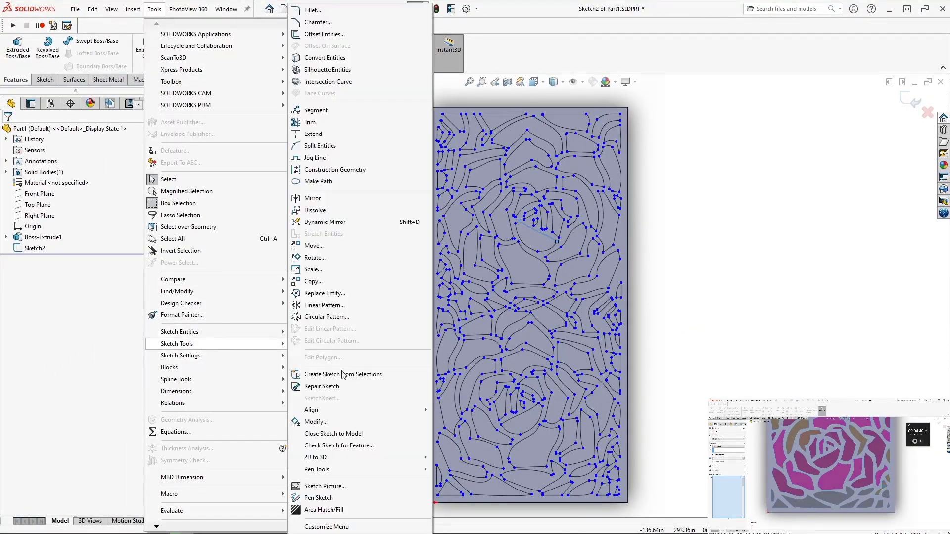
pyautogui.click(339, 446)
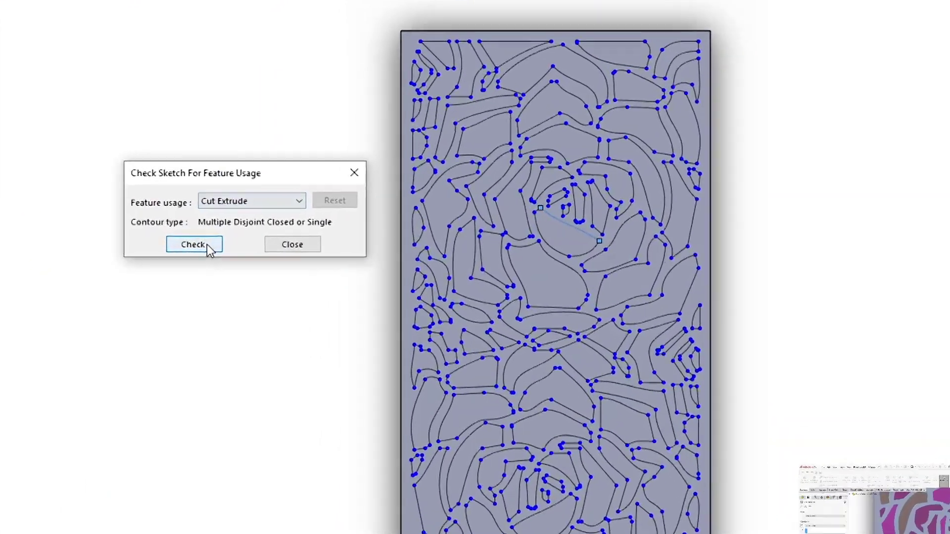
pyautogui.click(306, 244)
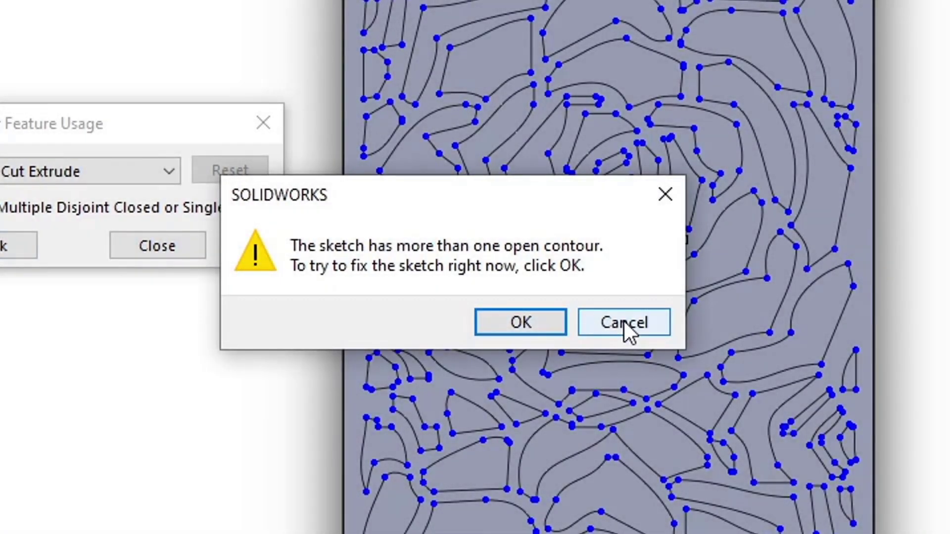
pyautogui.click(624, 323)
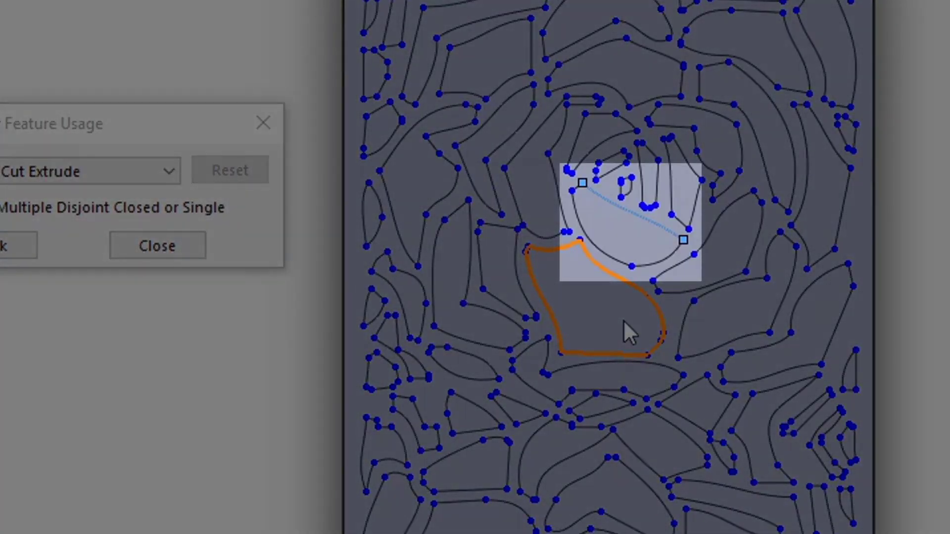
pyautogui.press('Delete')
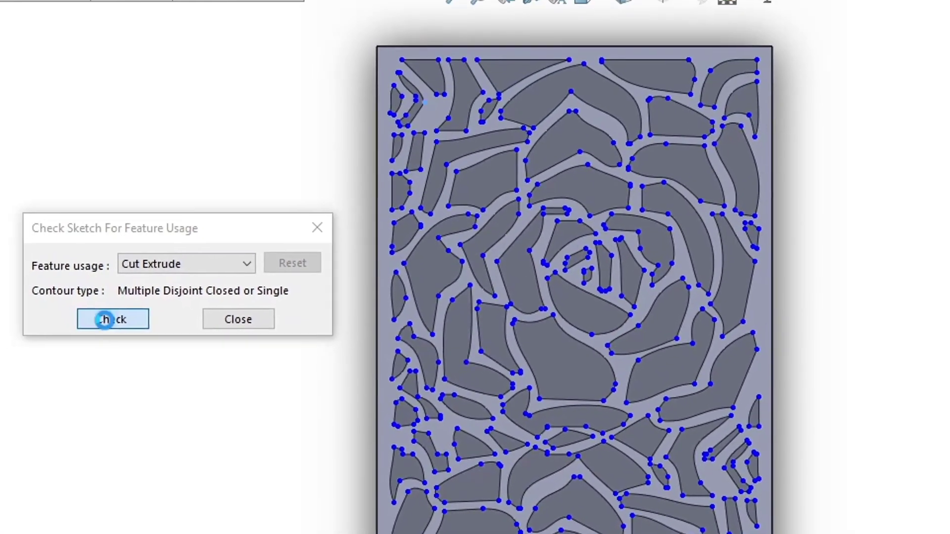
# Re-check the sketch and delete the small stray segment at the top left
pyautogui.click(15, 246)
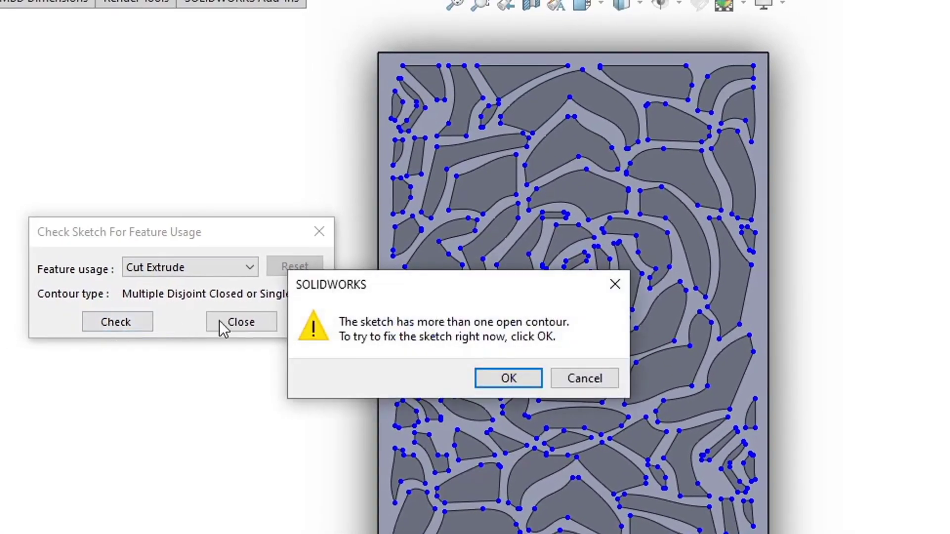
pyautogui.click(587, 383)
pyautogui.click(421, 118)
pyautogui.press('Delete')
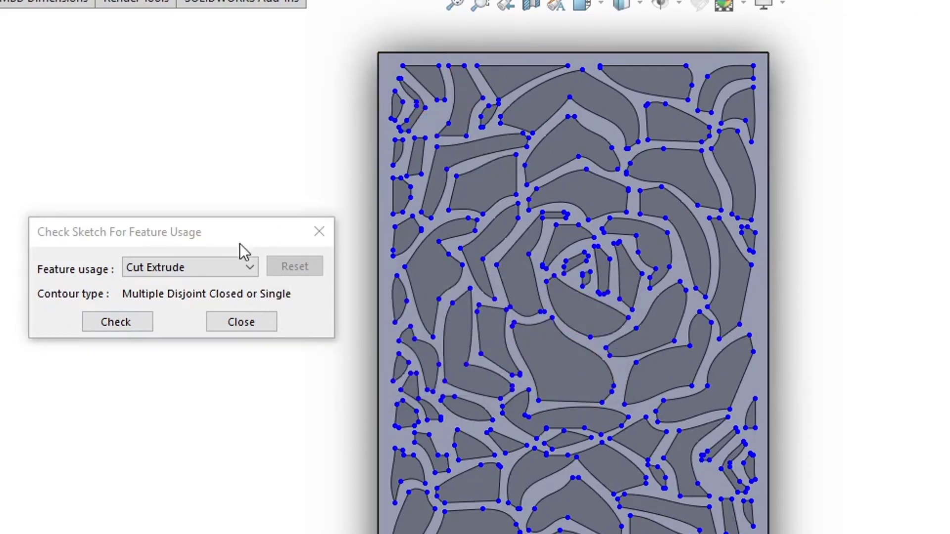
# Re-check again, delete the tiny leftover at the shape's corner, and fit the rose sketch in view
pyautogui.click(117, 323)
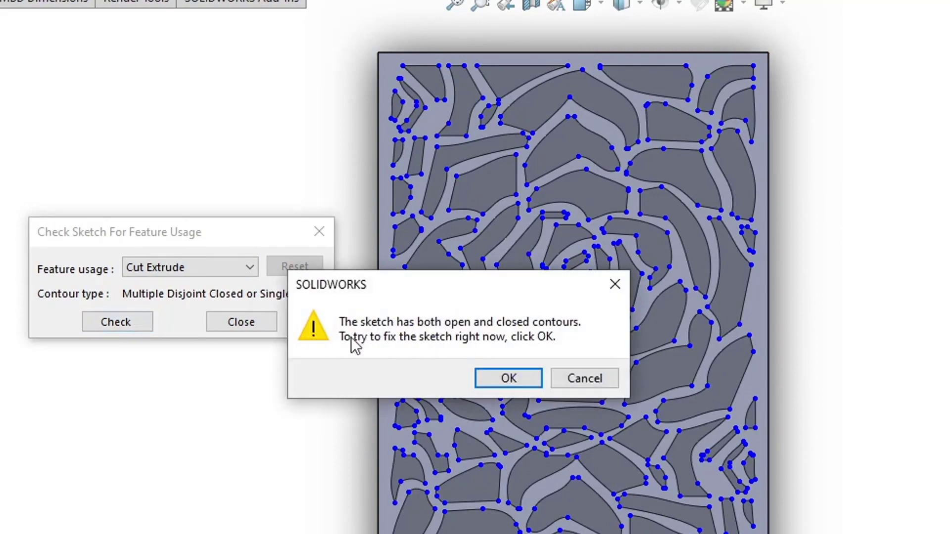
pyautogui.click(574, 380)
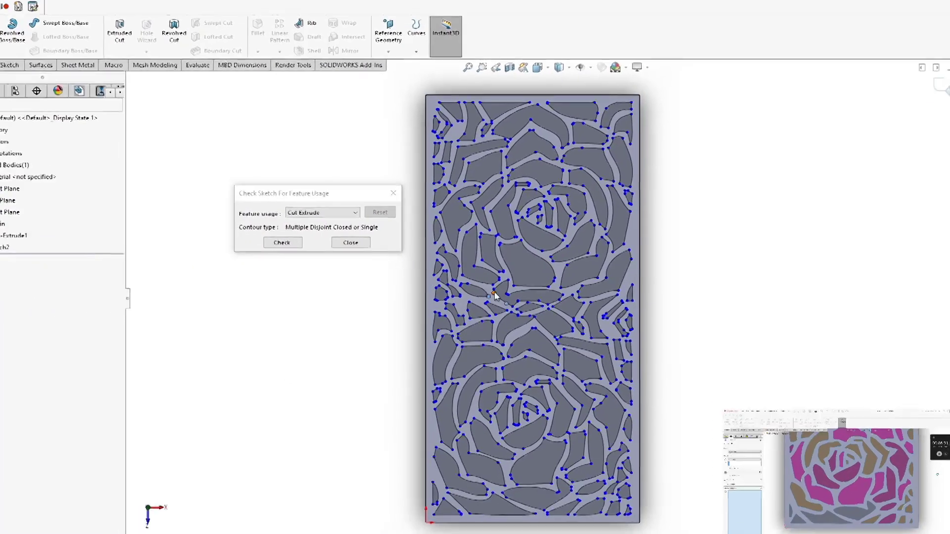
pyautogui.scroll(-5, 497, 331)
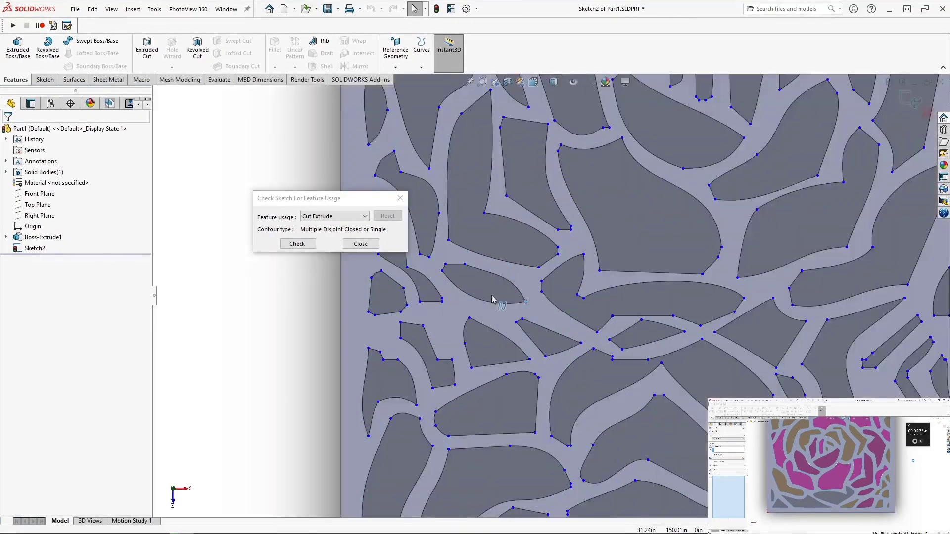
pyautogui.scroll(-5, 586, 313)
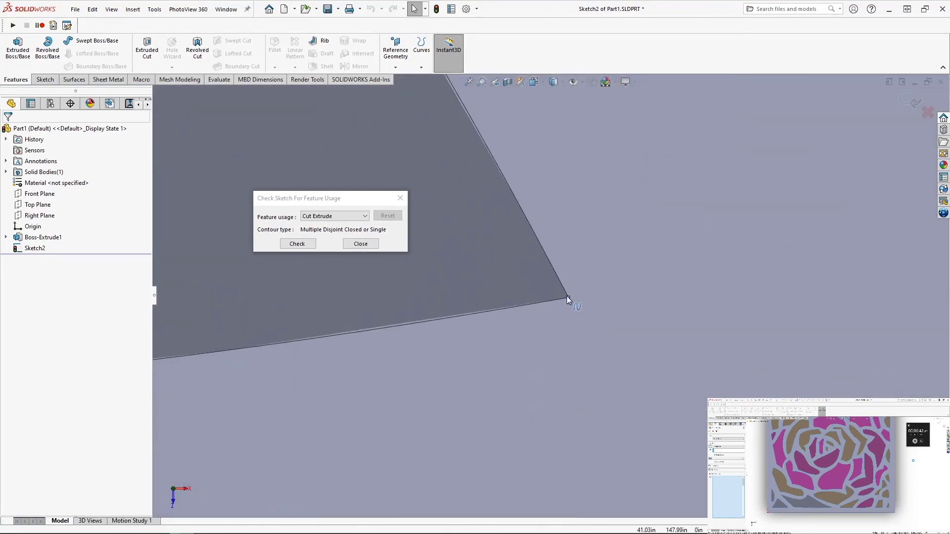
pyautogui.scroll(3, 500, 328)
pyautogui.press('Delete')
pyautogui.scroll(-3, 361, 376)
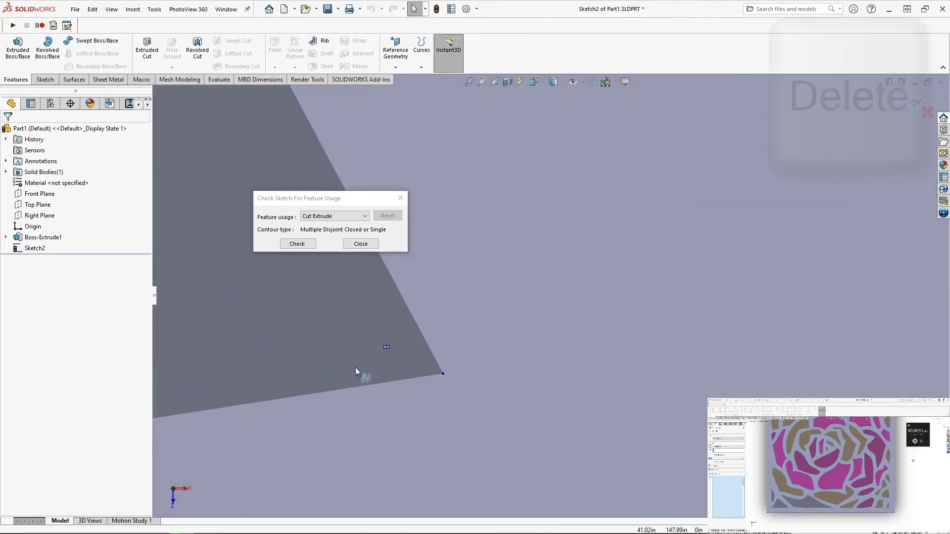
pyautogui.scroll(-2, 421, 322)
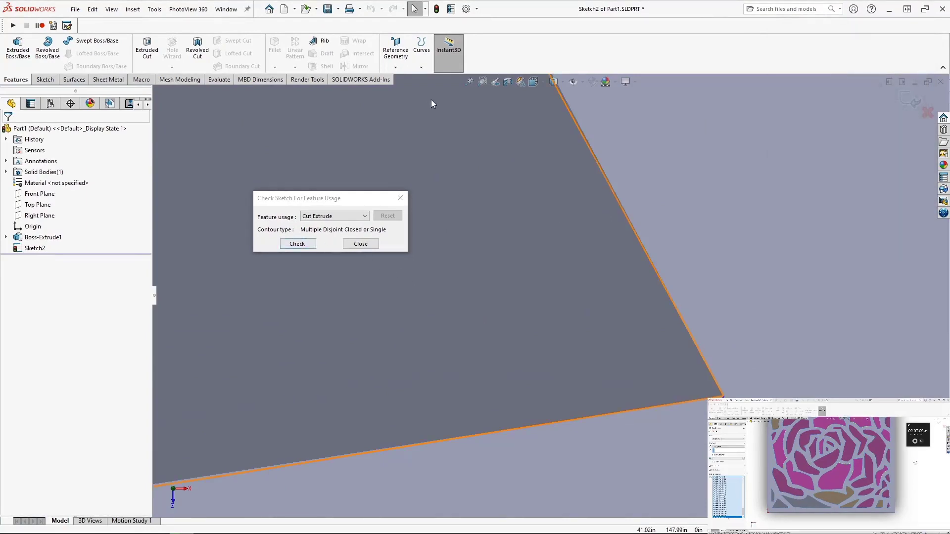
pyautogui.click(469, 82)
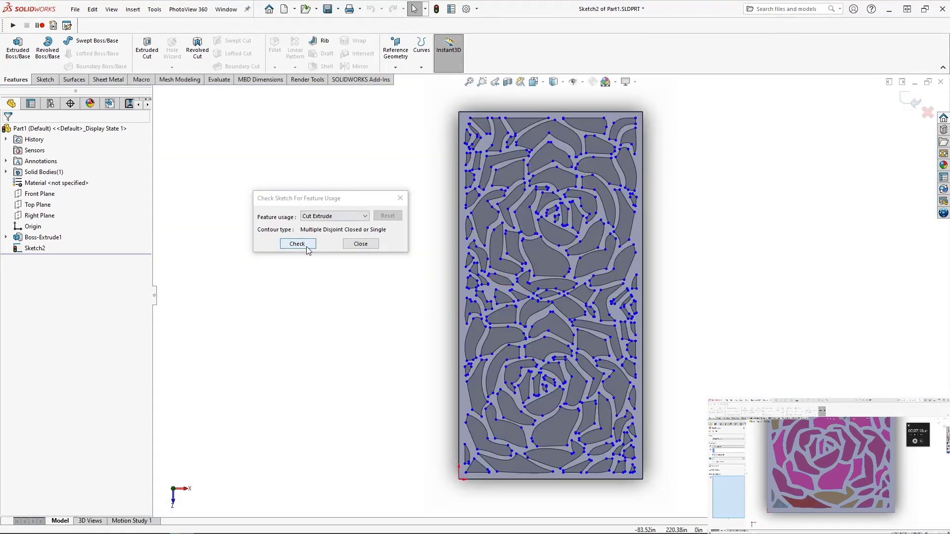
# Re-check Sketch2 for Cut Extrude and confirm no problems remain
pyautogui.click(307, 246)
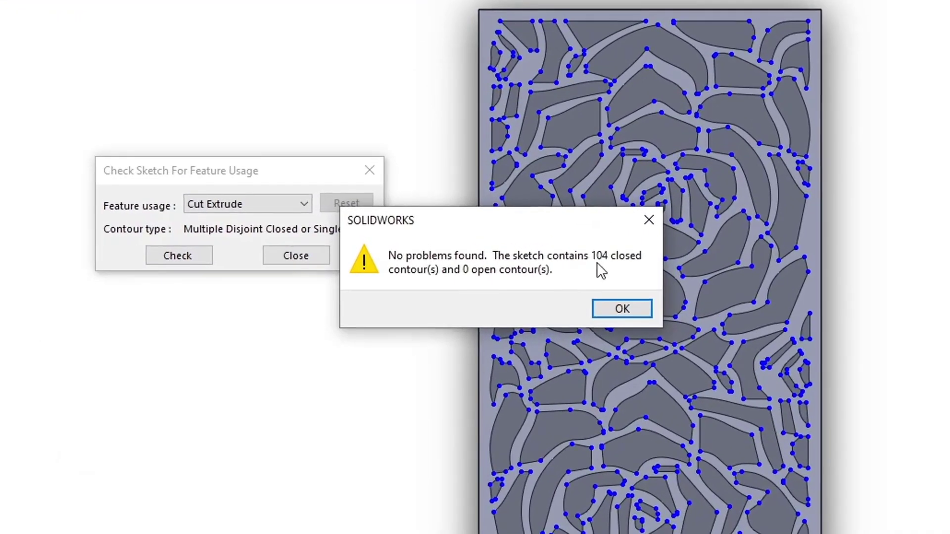
pyautogui.click(624, 309)
pyautogui.click(294, 256)
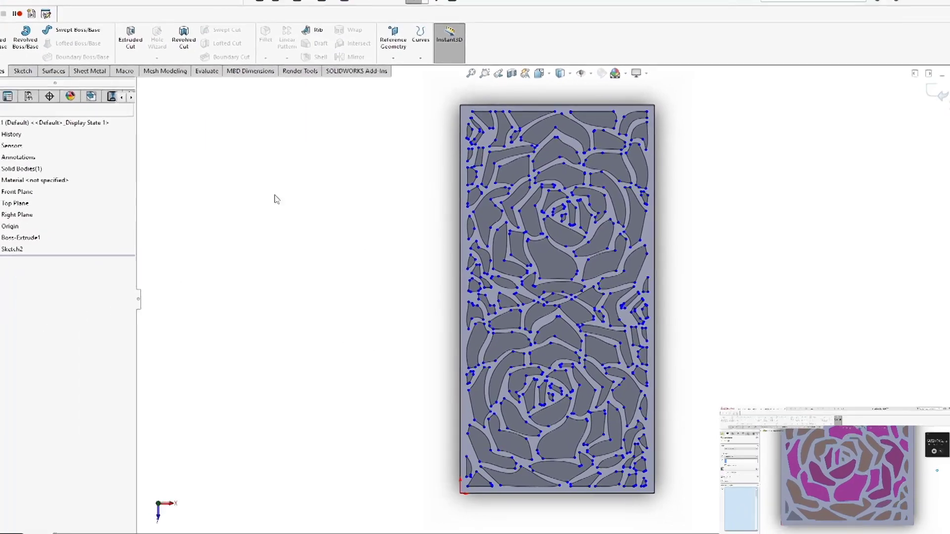
# Cut the rose sketch through all as Cut-Extrude2 and snap to the front view
pyautogui.click(134, 43)
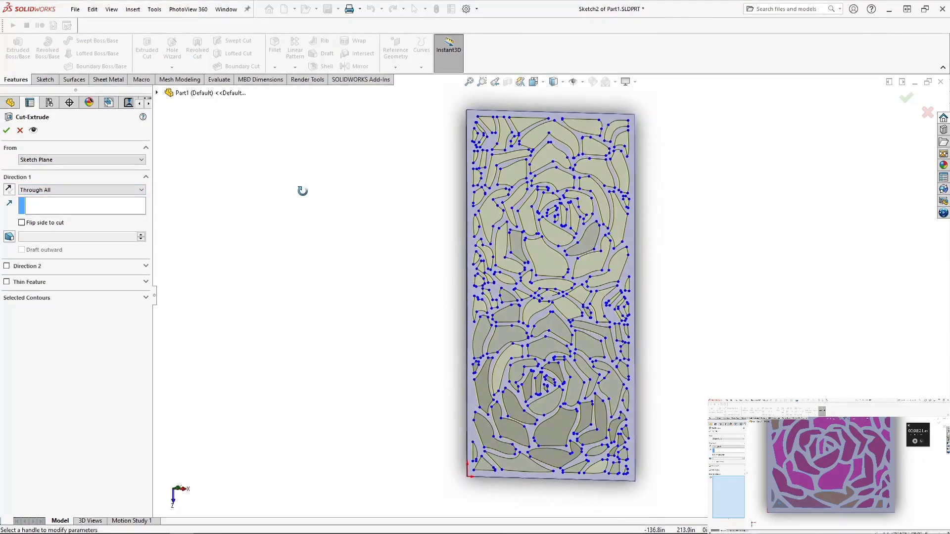
pyautogui.click(6, 127)
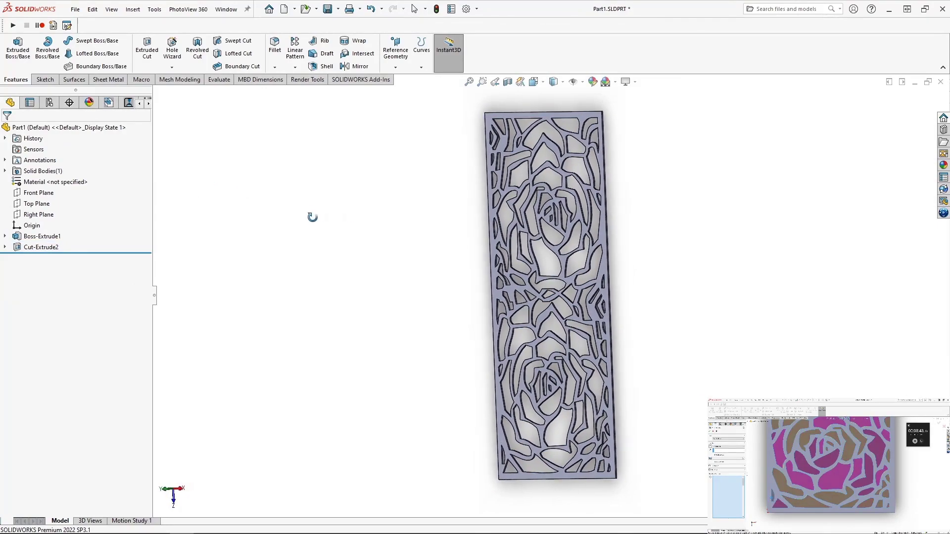
pyautogui.moveTo(422, 226); pyautogui.dragTo(417, 164, button='right')
# Open Performance Evaluation and highlight Cut-Extrude2, the bulk of the 0.64 s rebuild
pyautogui.click(220, 79)
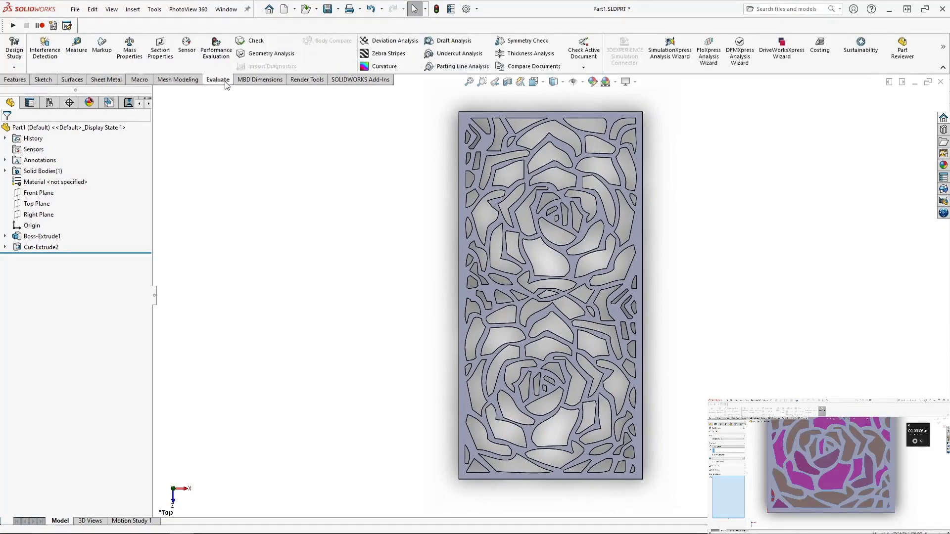
pyautogui.click(225, 60)
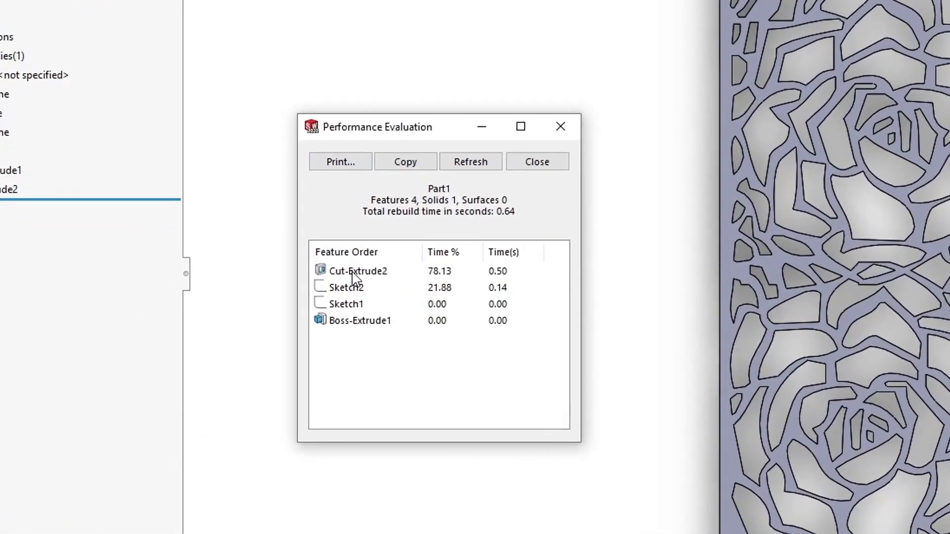
pyautogui.click(354, 271)
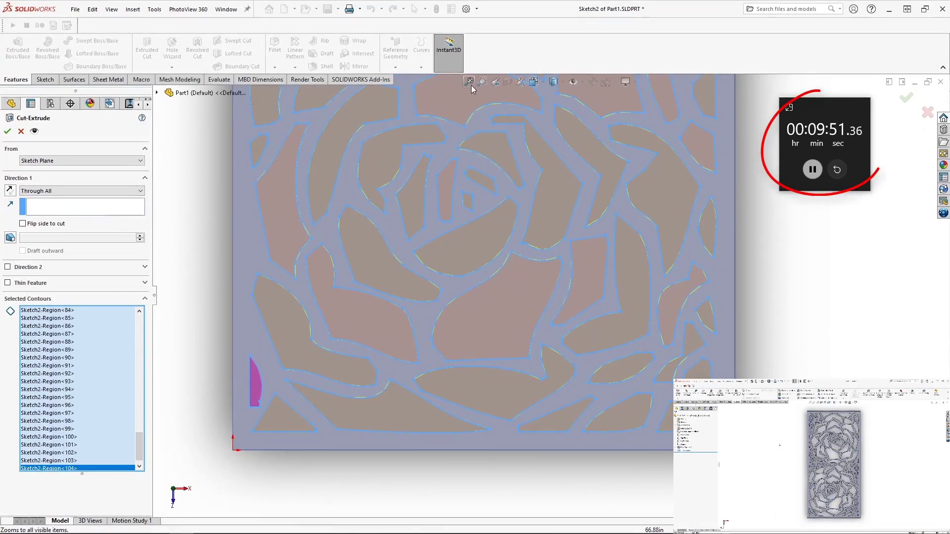
# Zoom to fit the rose panel and clear the Cut-Extrude2 selection
pyautogui.press('f')
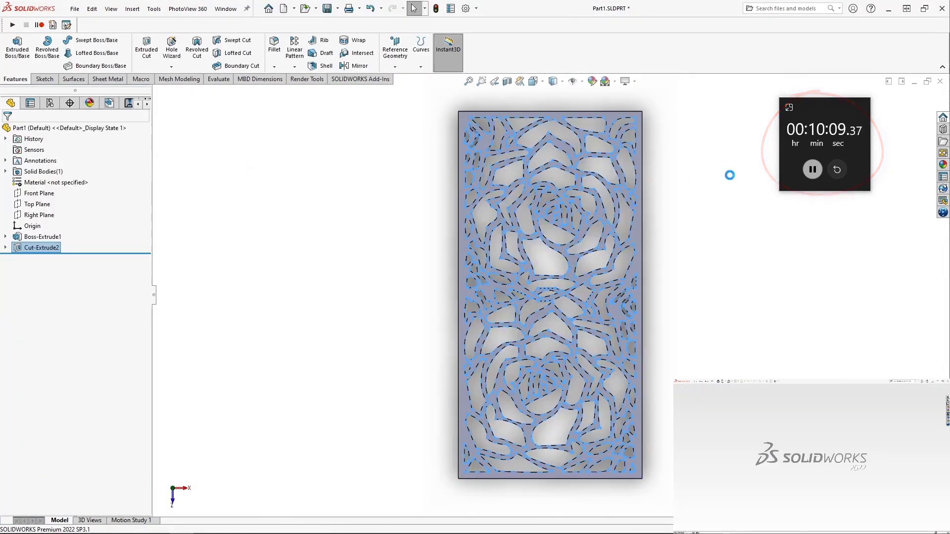
pyautogui.click(678, 179)
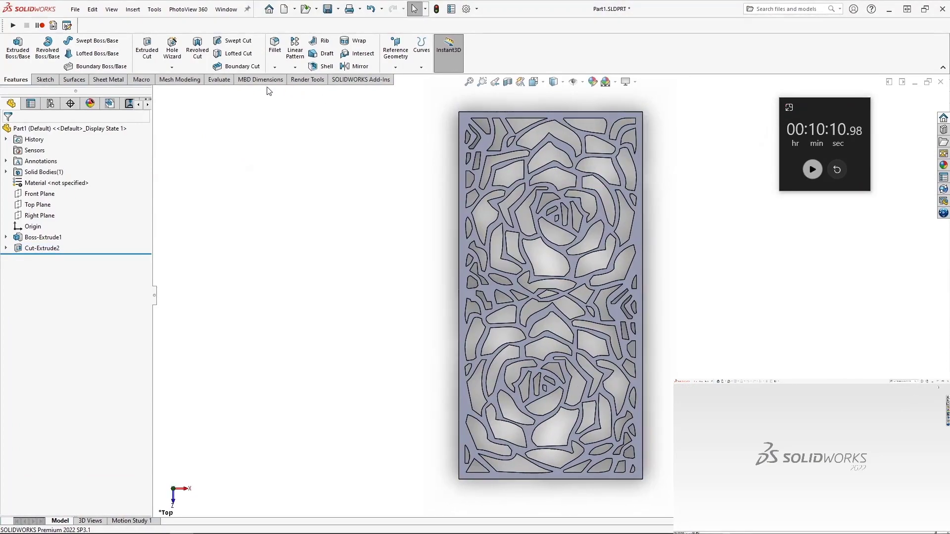
# Run Performance Evaluation, check Cut-Extrude2's 13.55 s of the 13.70 s rebuild, then close it
pyautogui.click(221, 80)
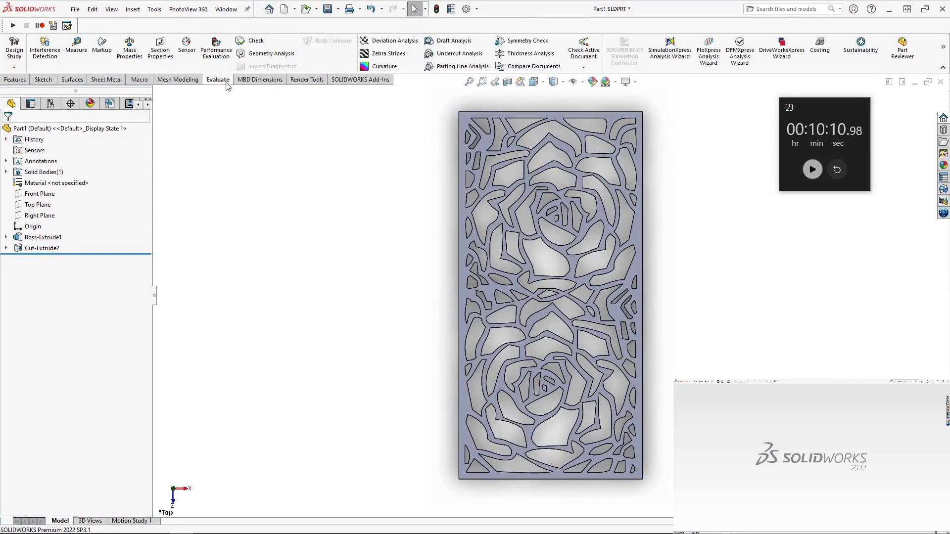
pyautogui.click(215, 60)
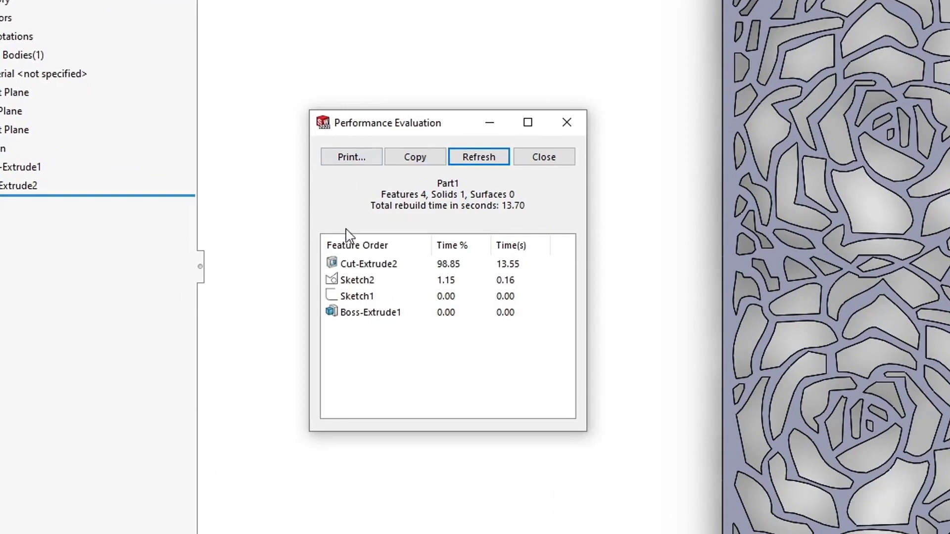
pyautogui.click(349, 267)
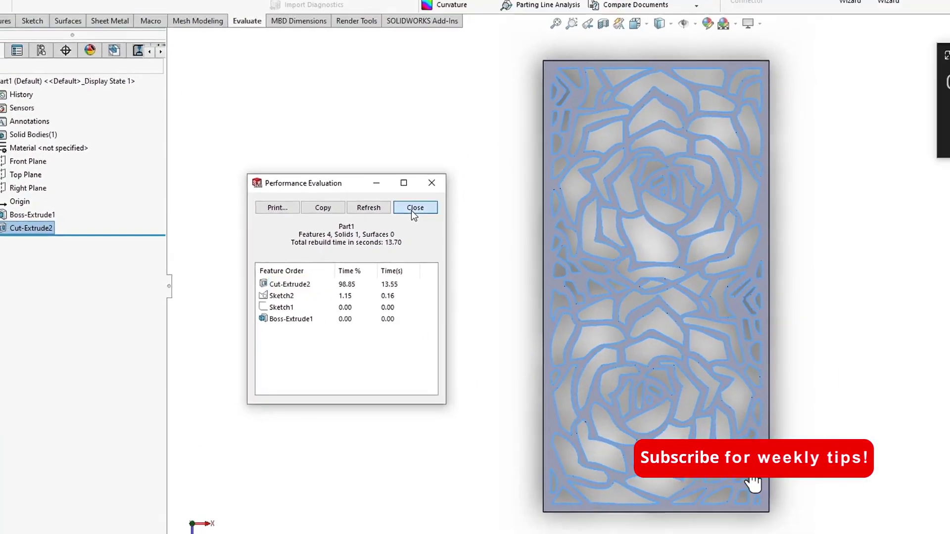
pyautogui.click(537, 159)
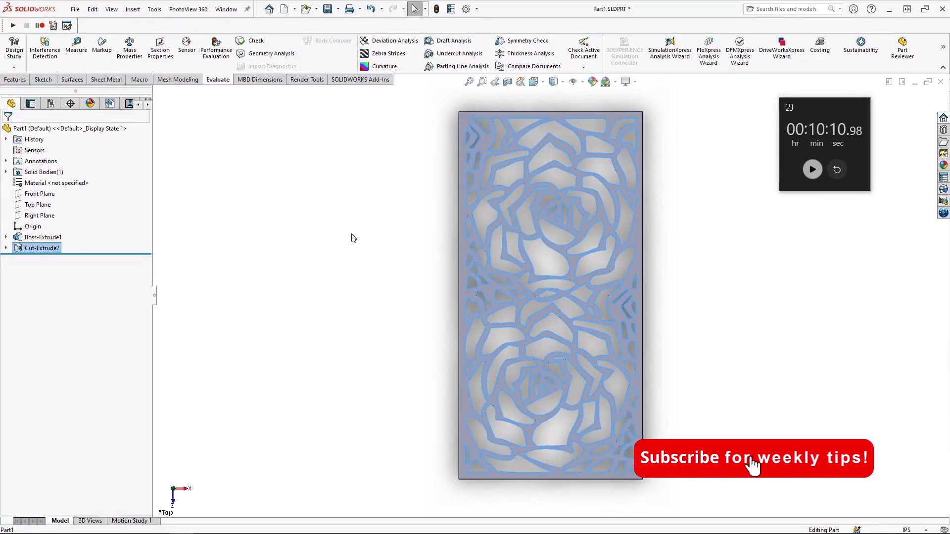
# Close Part1 with Don't Save, then dismiss the stopwatch window
pyautogui.click(941, 82)
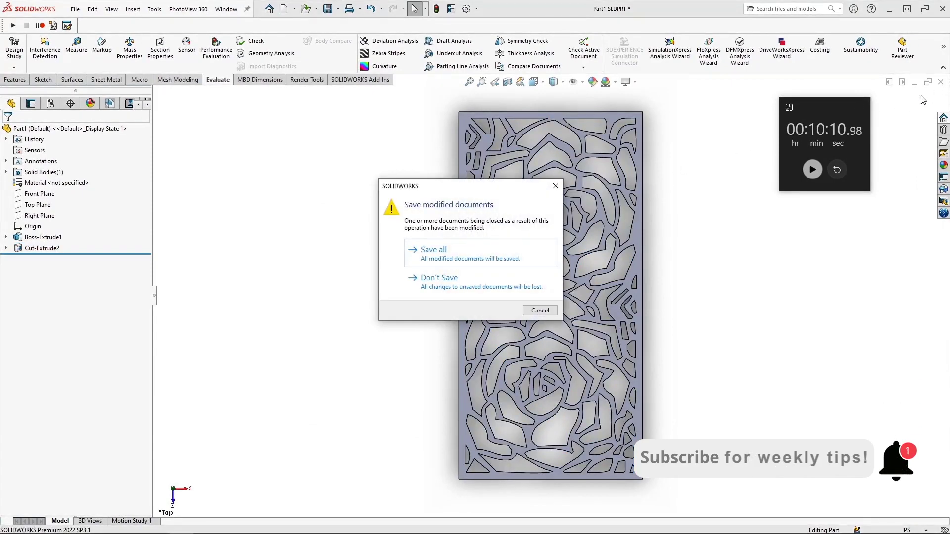
pyautogui.click(479, 280)
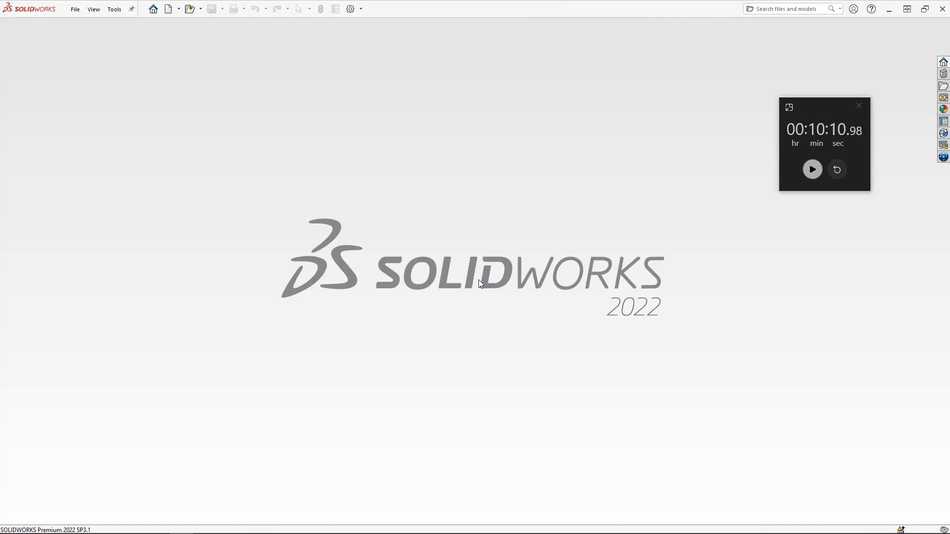
pyautogui.click(860, 109)
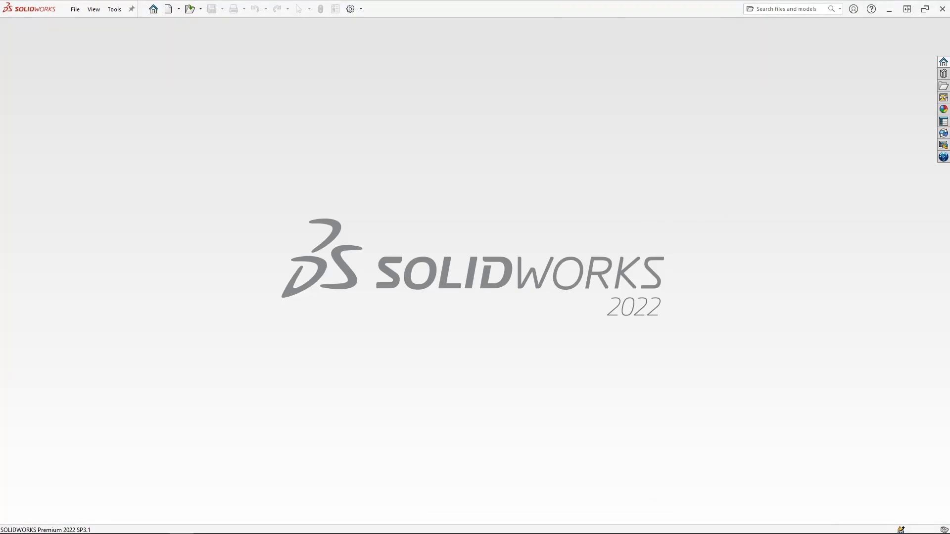